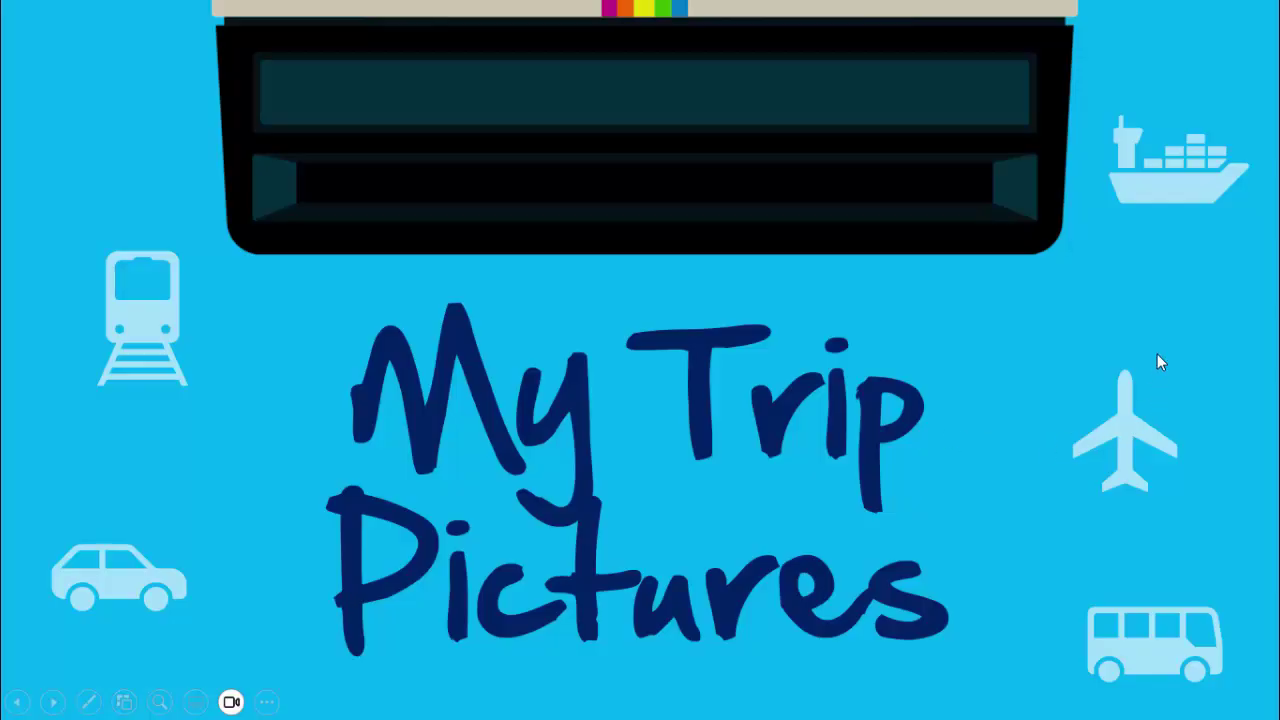
Advance the slideshow from the My Trip Pictures title slide to the PARIS Eiffel Tower slide.
click(1157, 355)
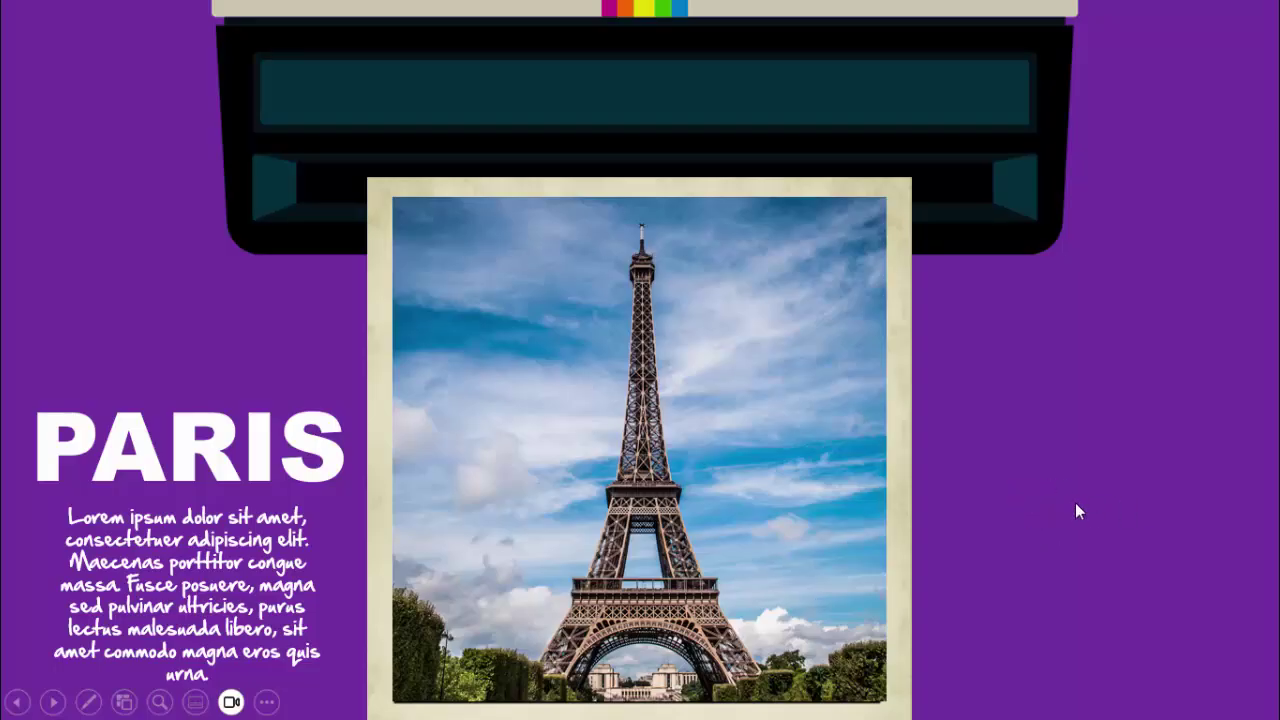
Advance the slideshow from PARIS to the DUBAI slide.
click(1101, 484)
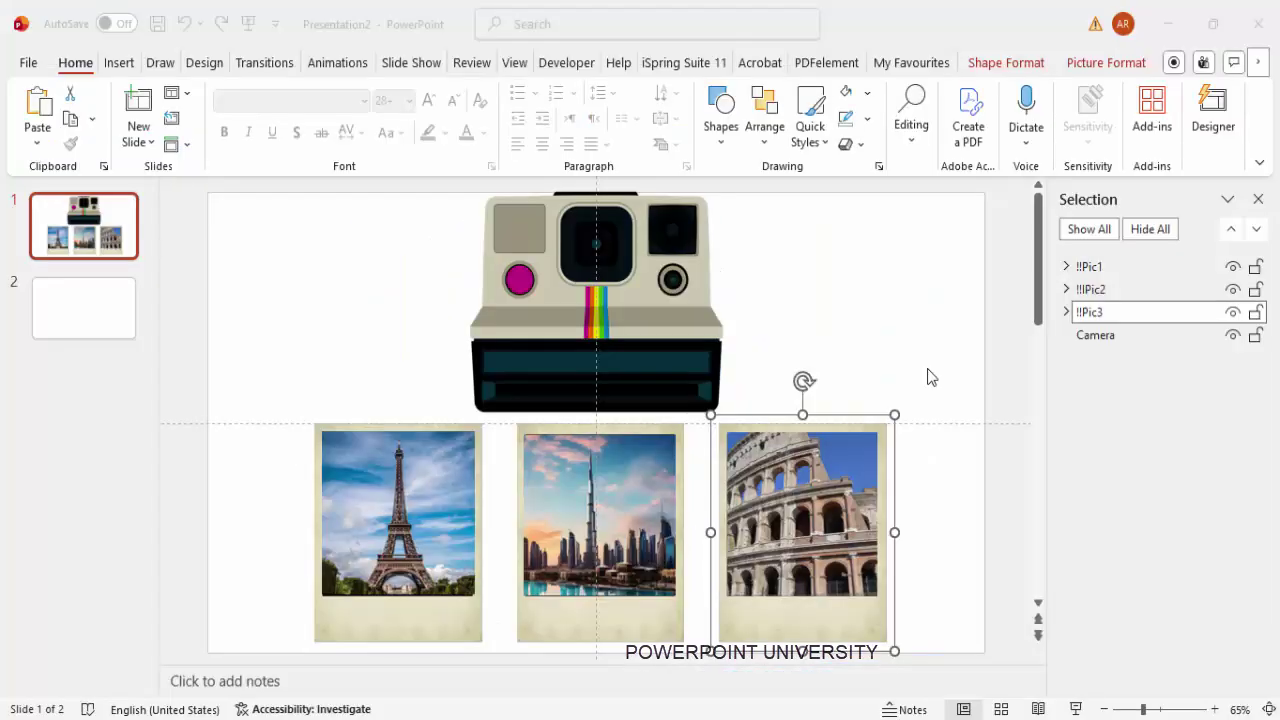
shift+click(677, 305)
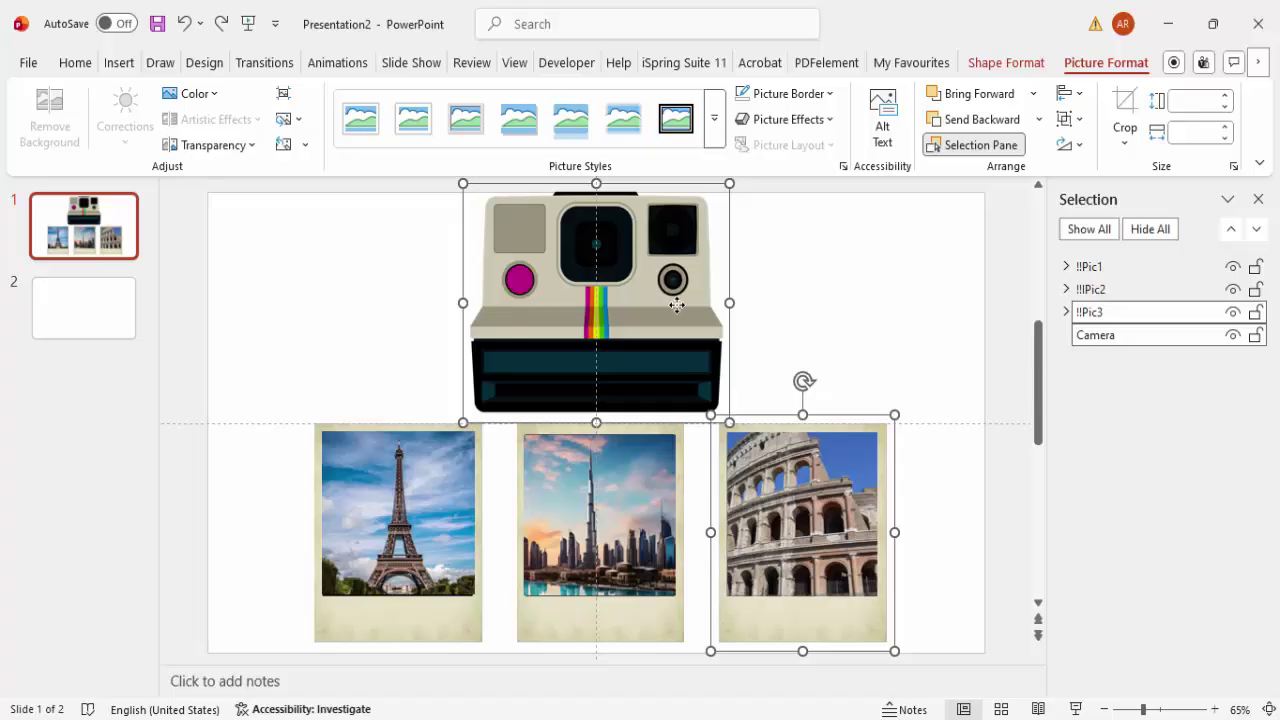
click(418, 478)
click(564, 499)
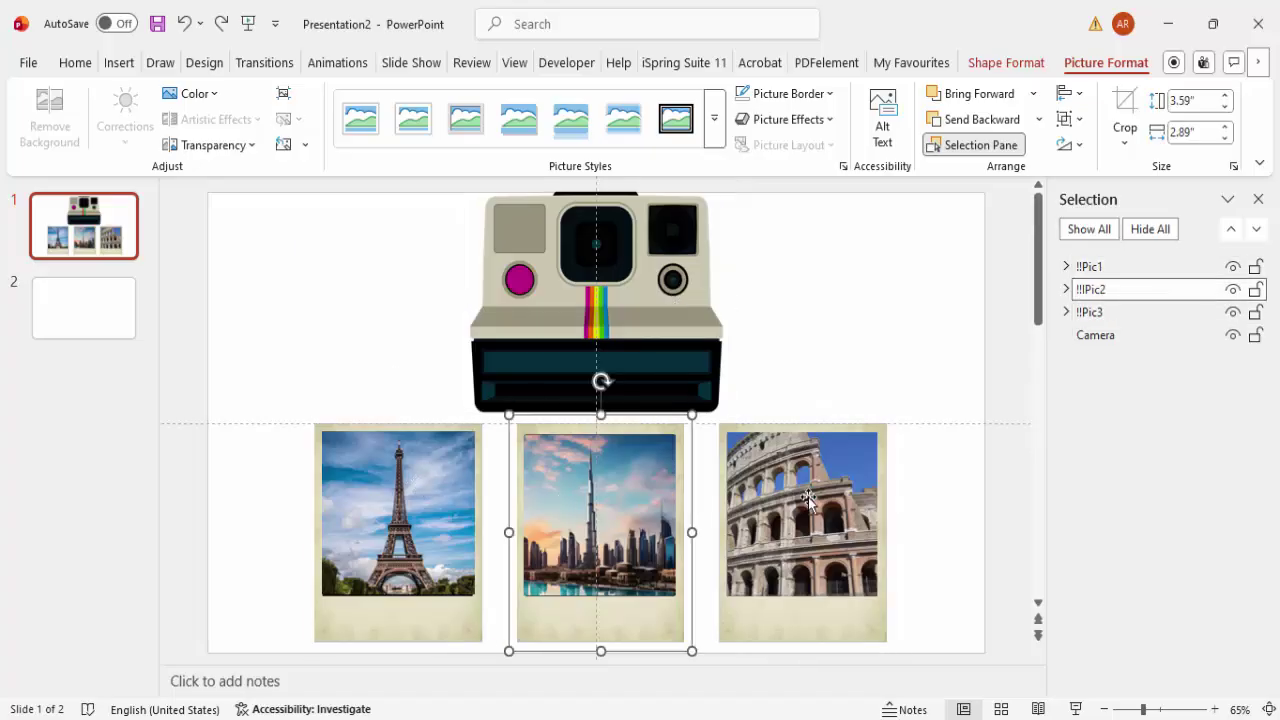
click(808, 500)
click(398, 494)
click(606, 488)
click(398, 482)
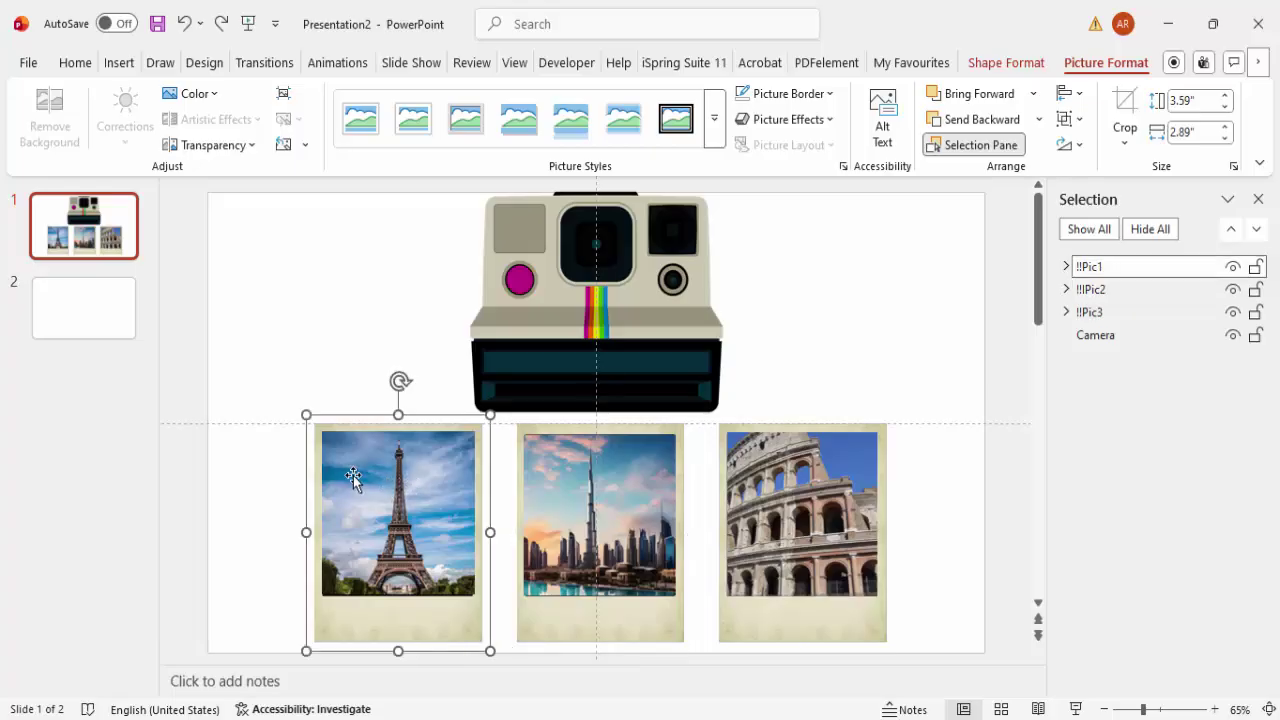
click(400, 478)
drag(400, 478, 472, 520)
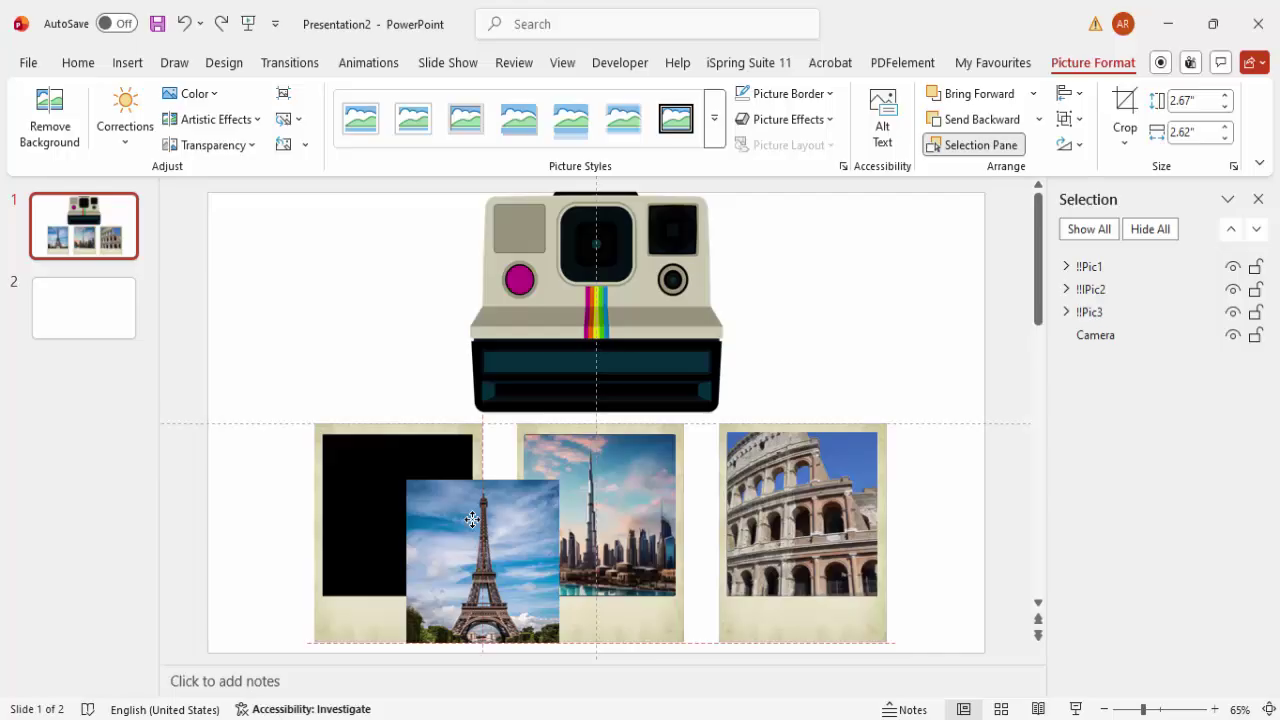
drag(472, 520, 472, 520)
key(ctrl+z)
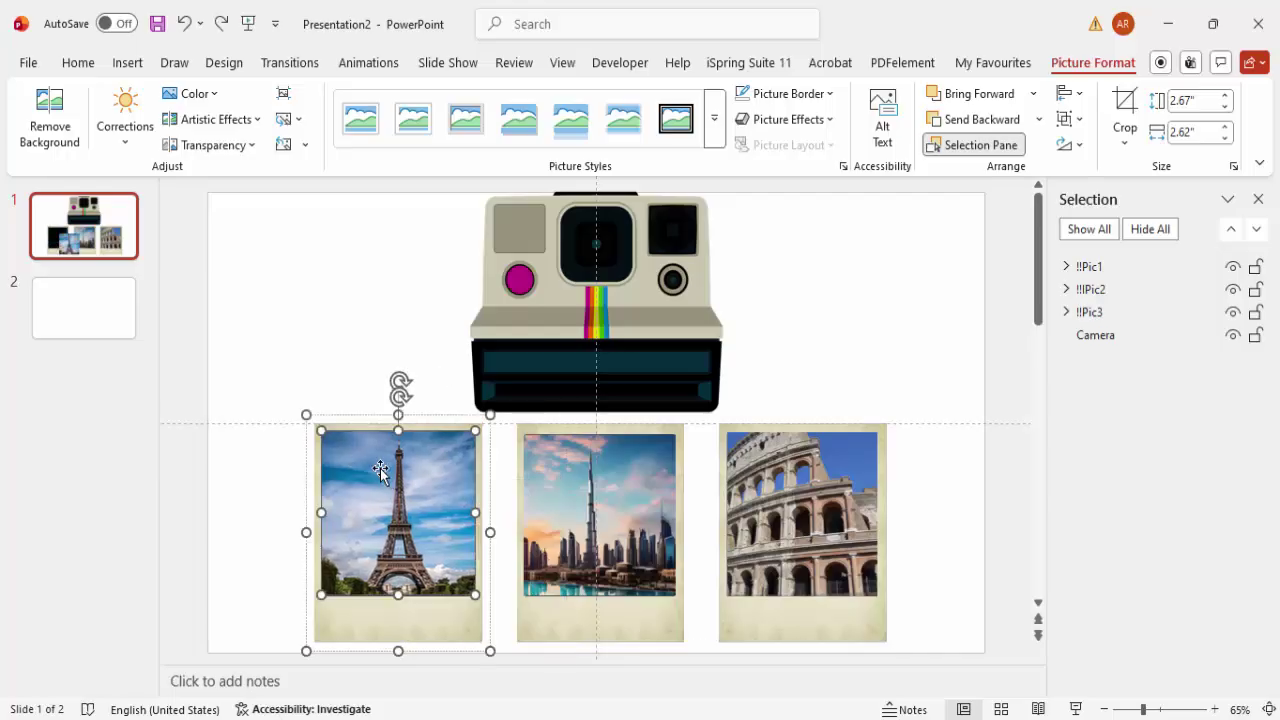
click(642, 430)
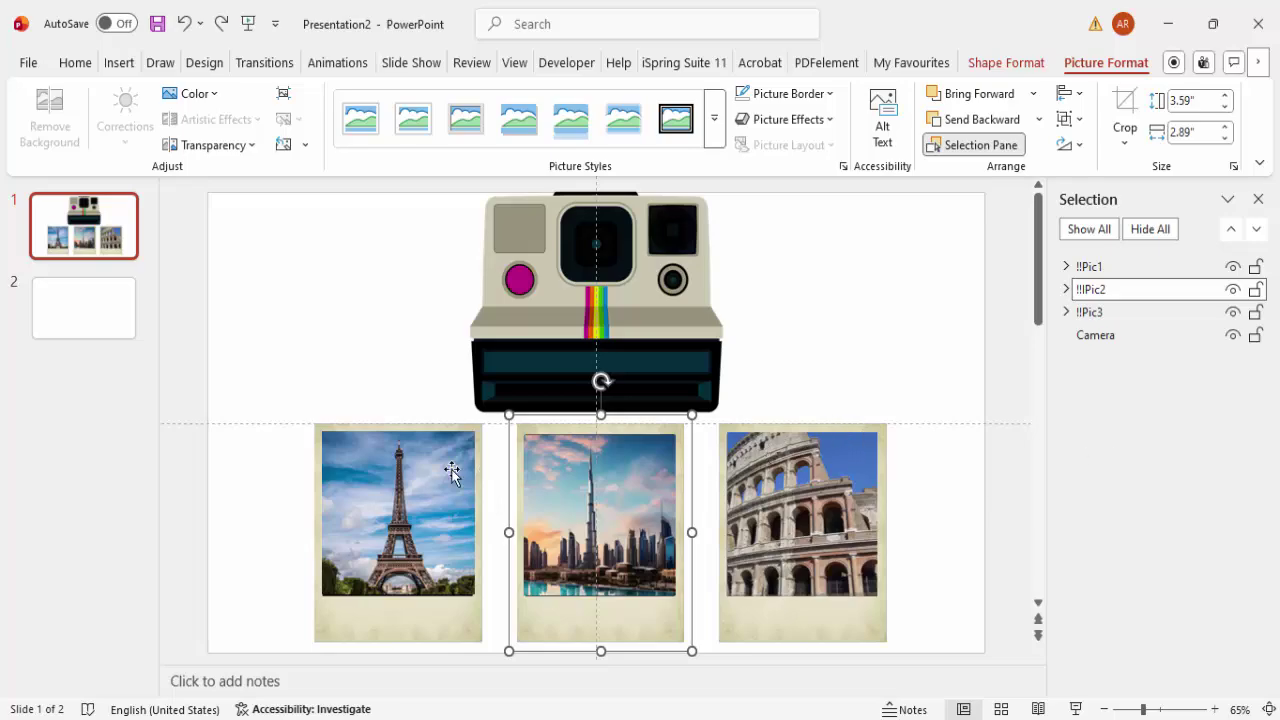
click(413, 470)
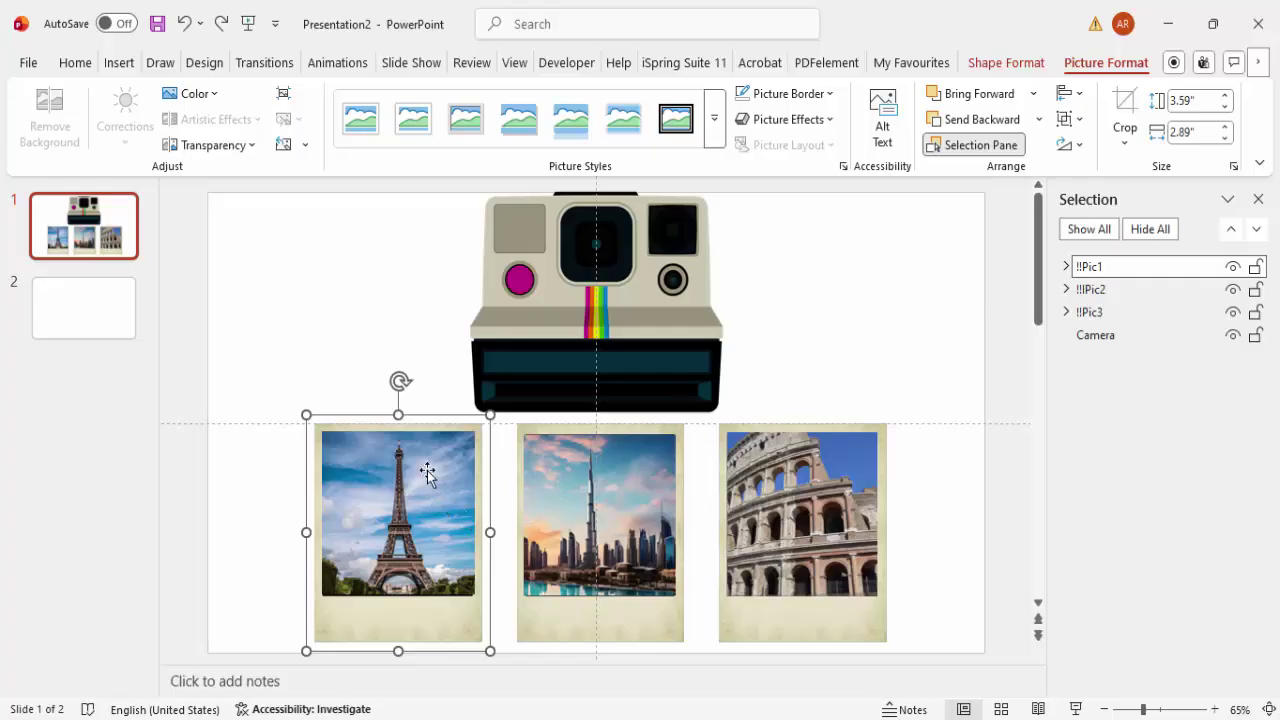
click(1092, 289)
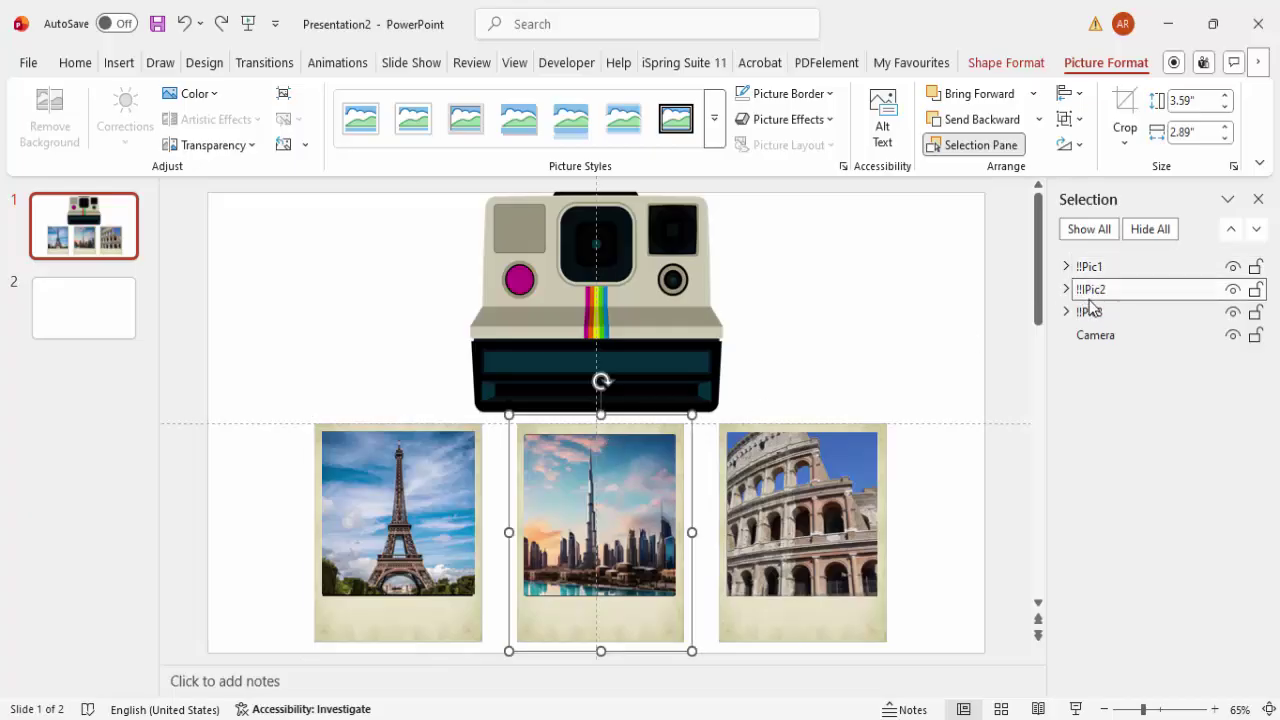
click(718, 492)
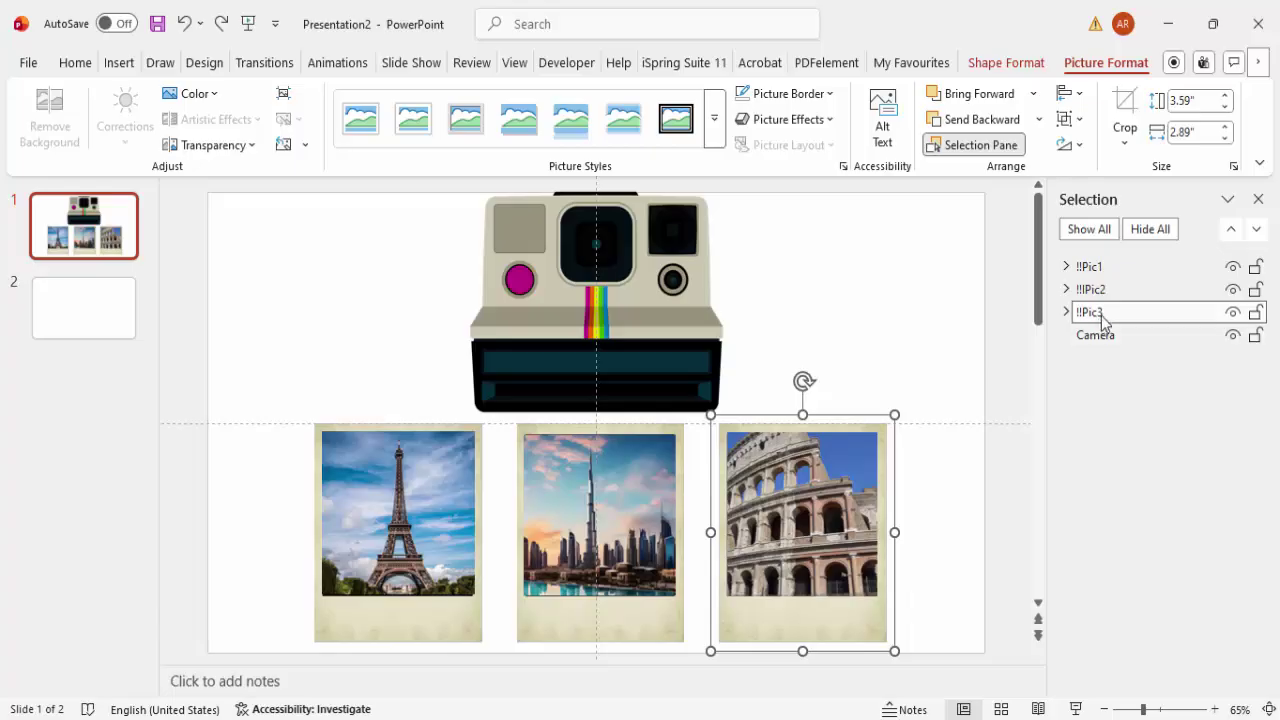
click(823, 313)
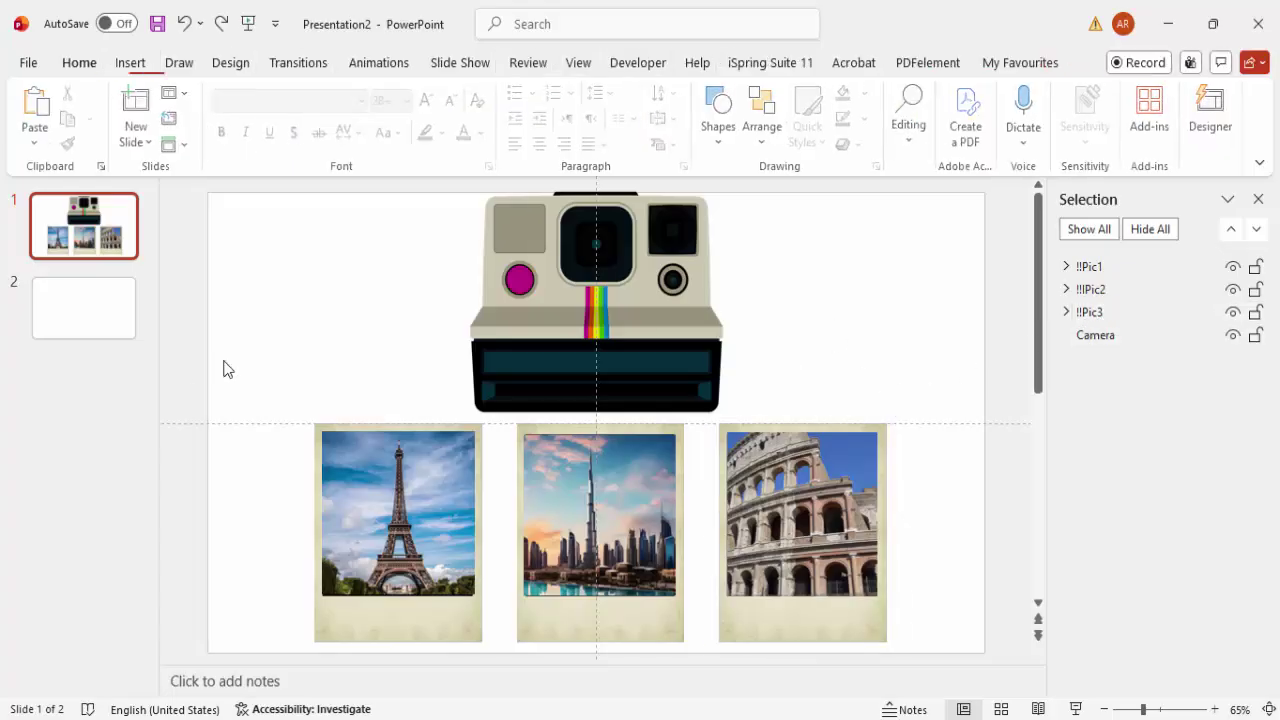
Copy the camera picture from slide 1 and paste it onto blank slide 2.
click(105, 306)
click(110, 247)
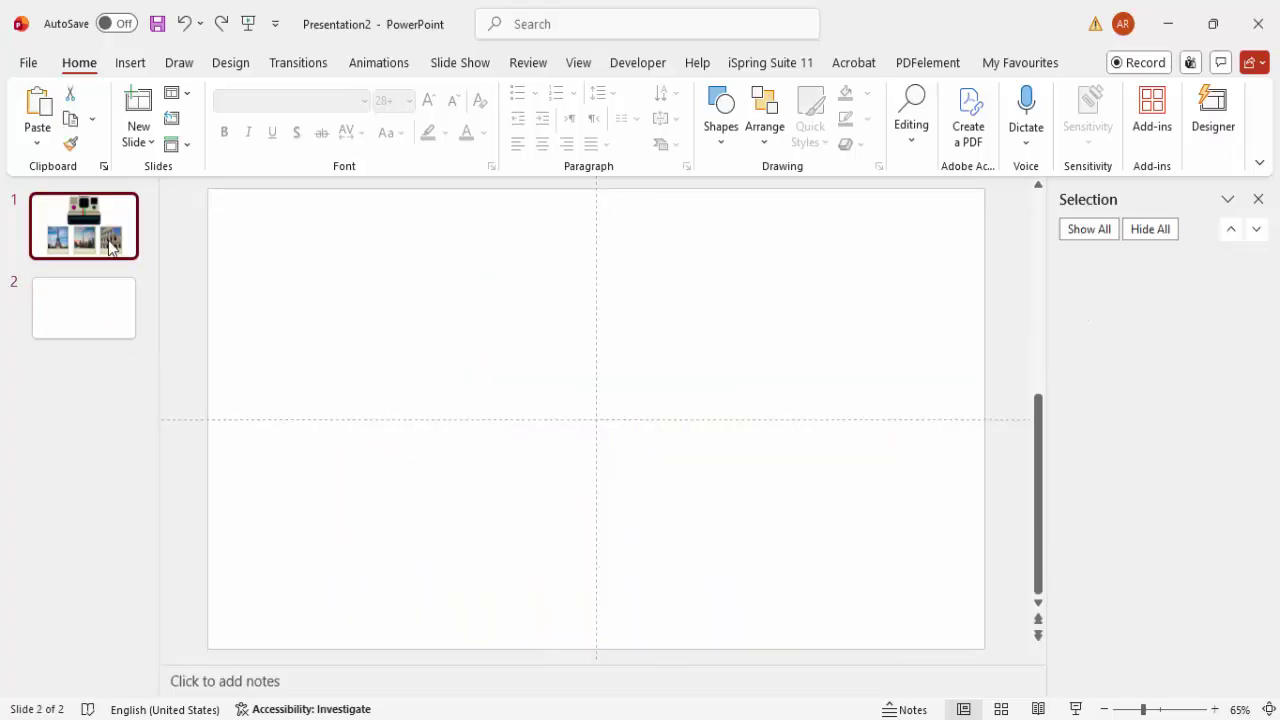
click(588, 282)
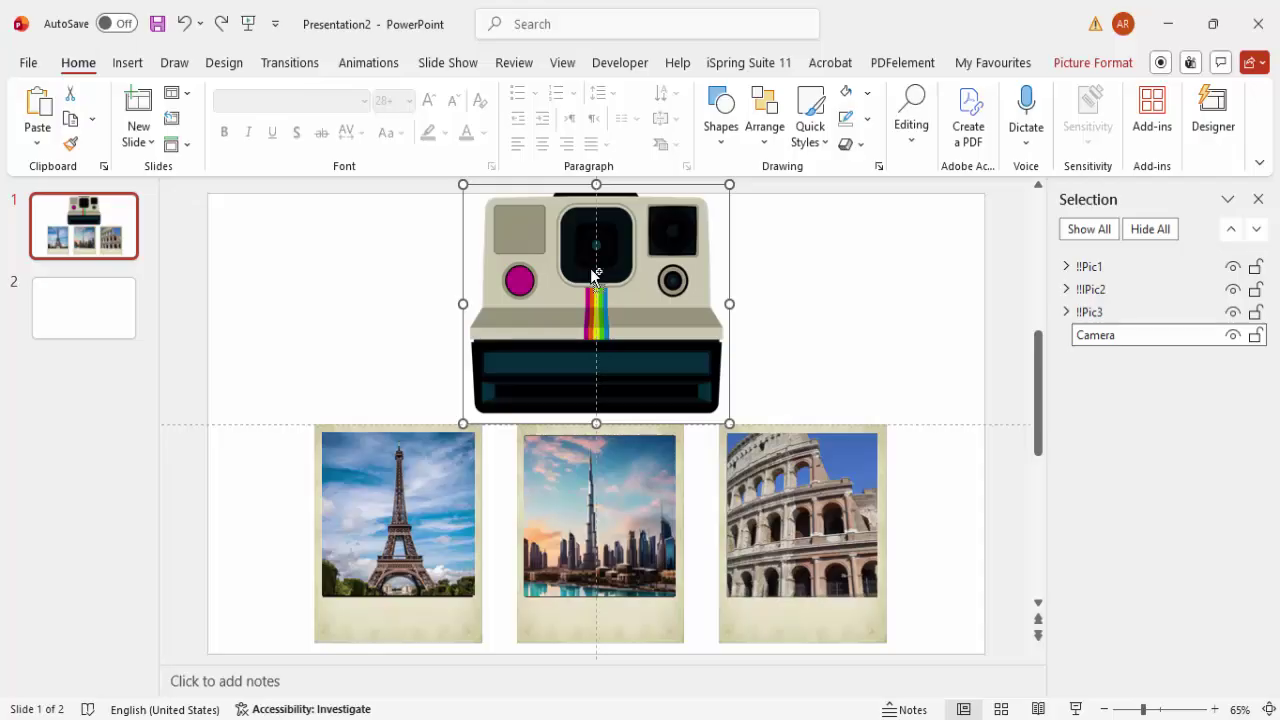
click(130, 320)
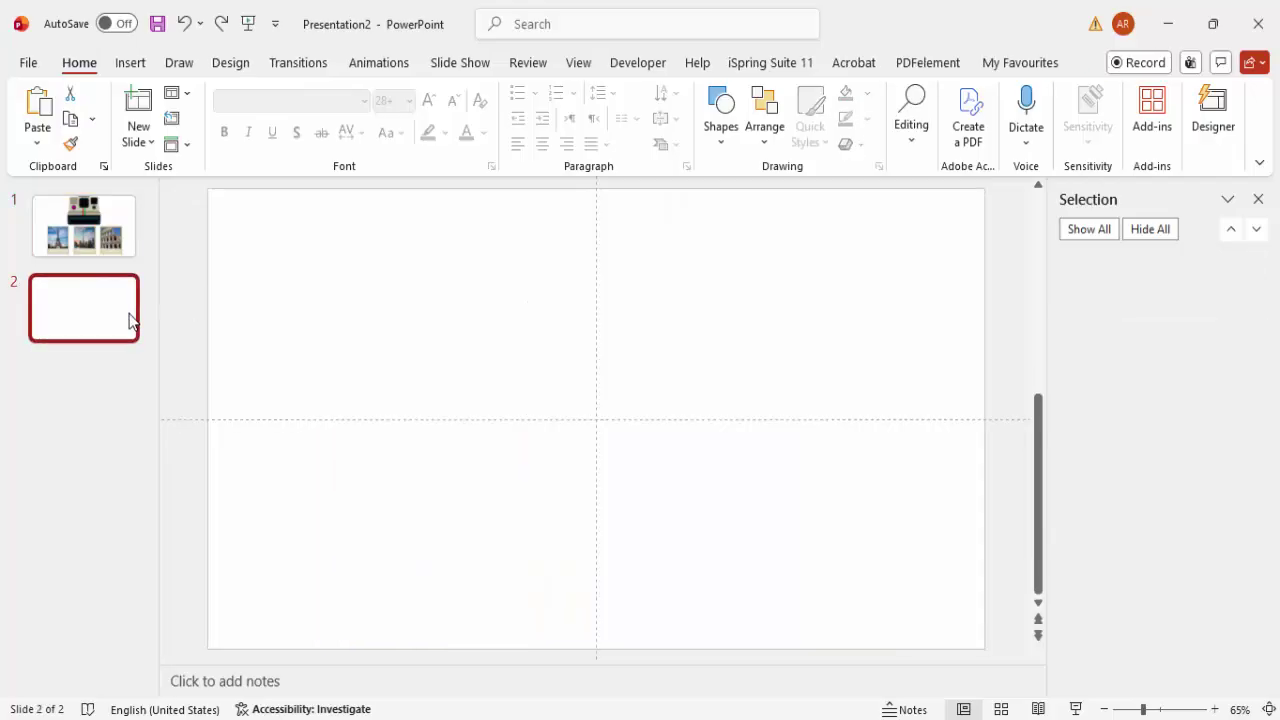
key(ctrl+v)
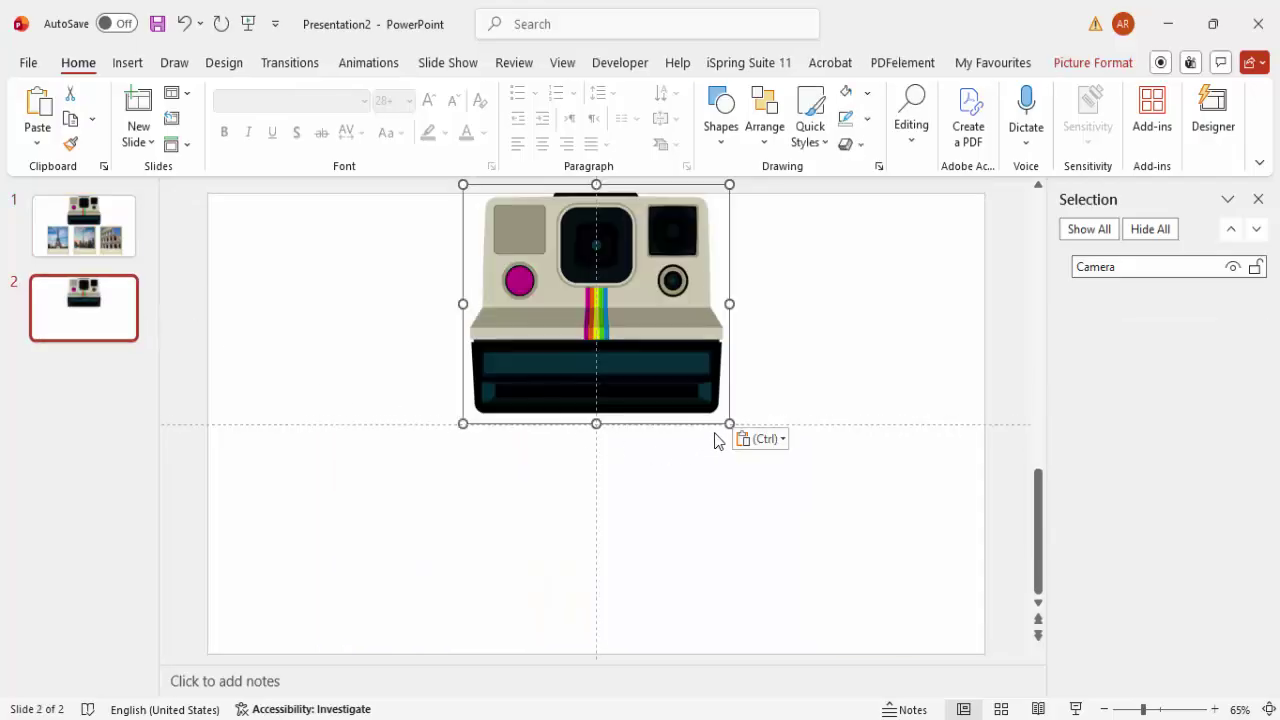
Enlarge the camera picture to fill most of slide 2, centred horizontally.
drag(730, 424, 970, 643)
drag(814, 517, 685, 510)
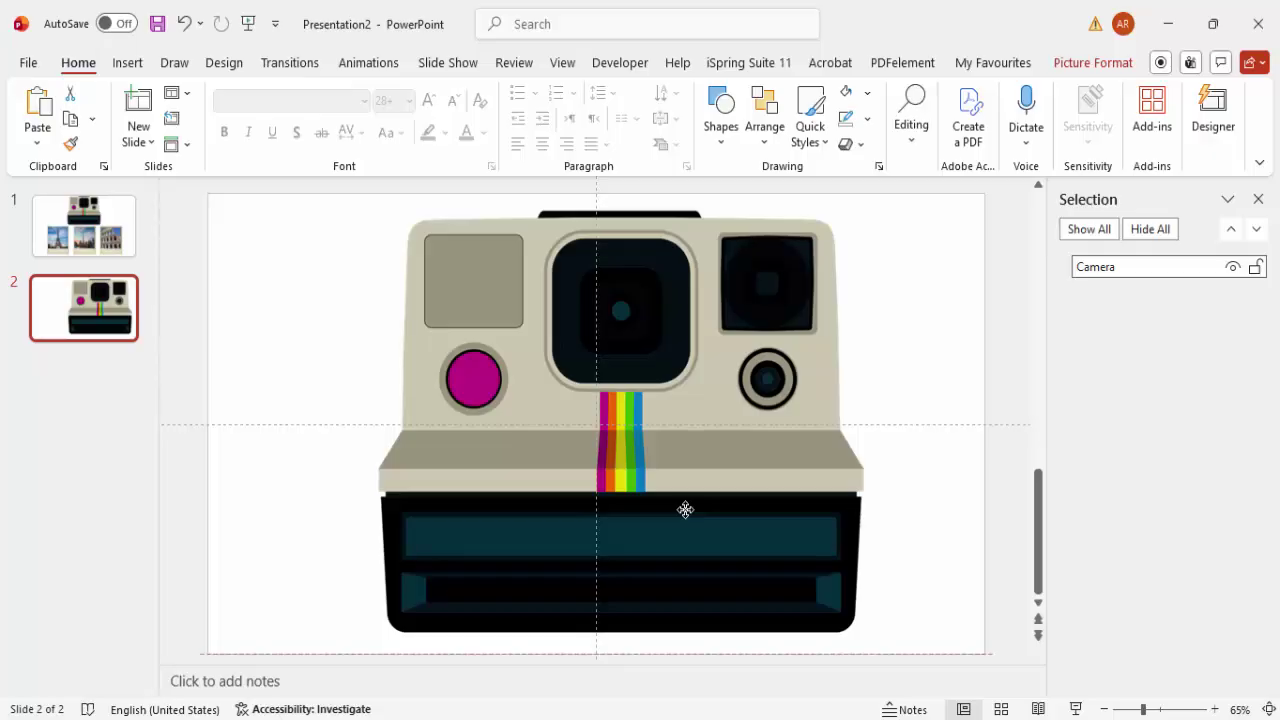
drag(685, 510, 686, 492)
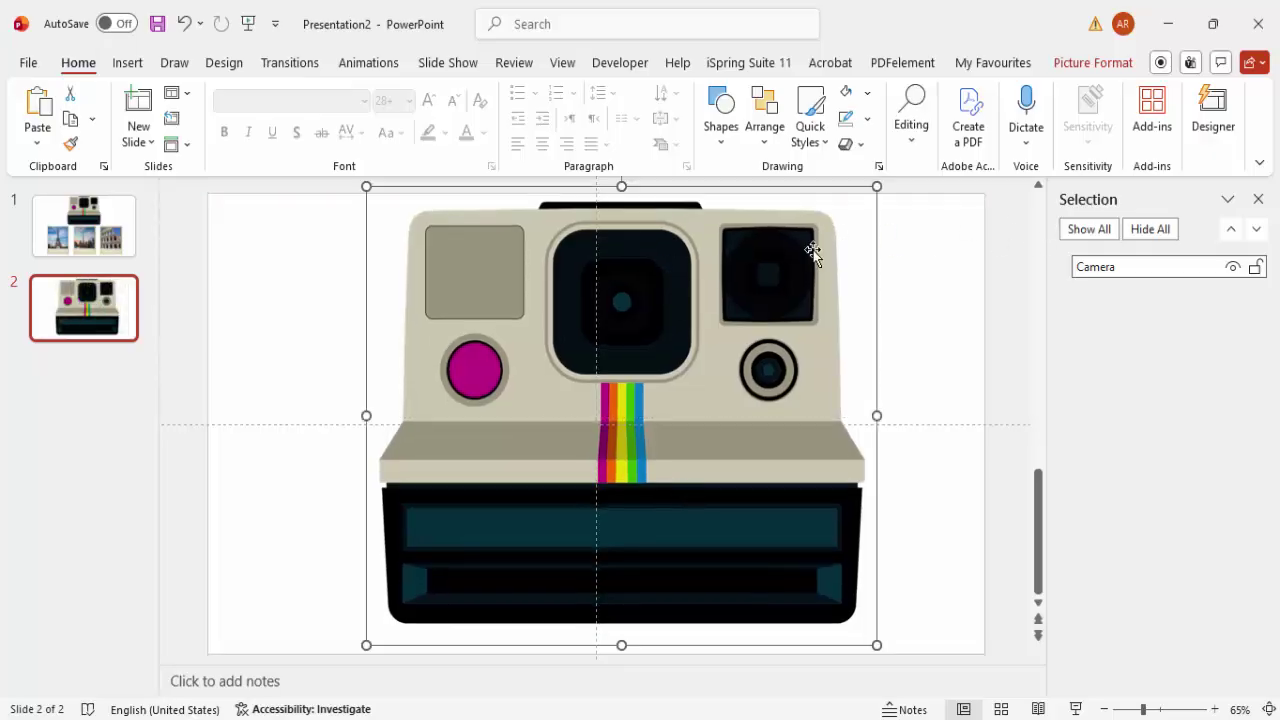
Crop the camera picture down to just its film-slot strip.
click(1101, 64)
click(1125, 100)
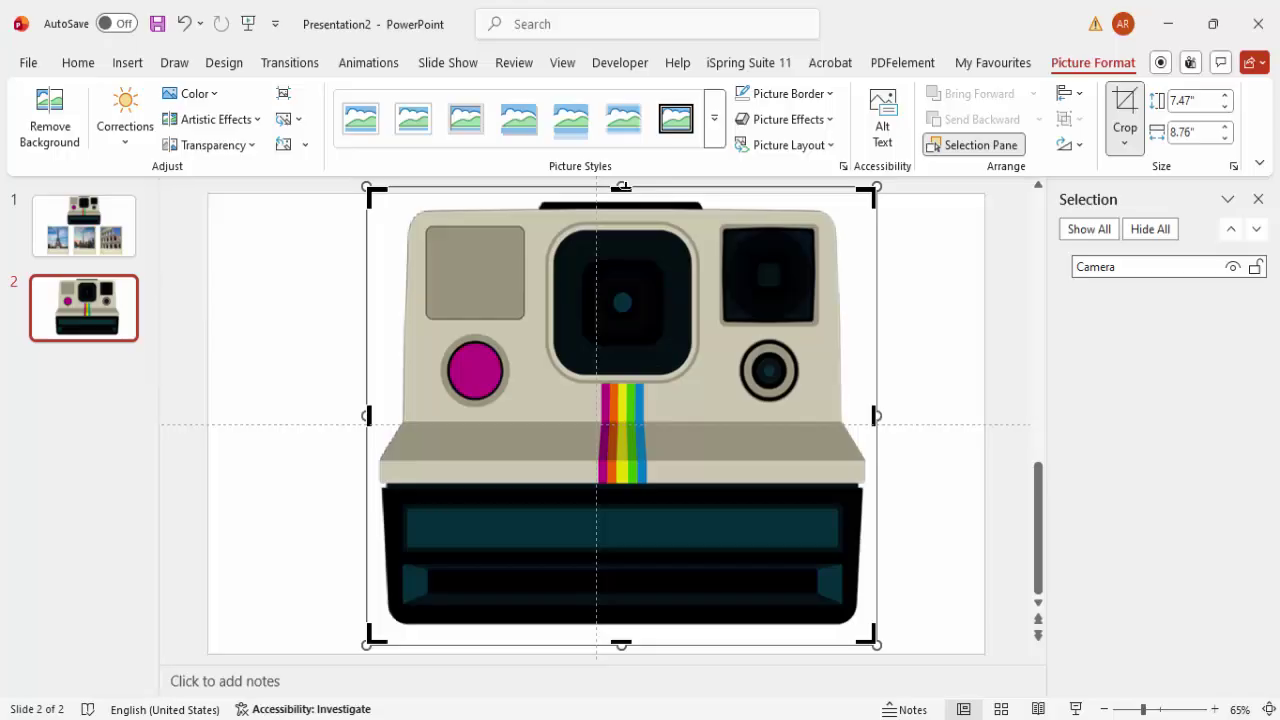
drag(622, 197, 592, 467)
click(886, 329)
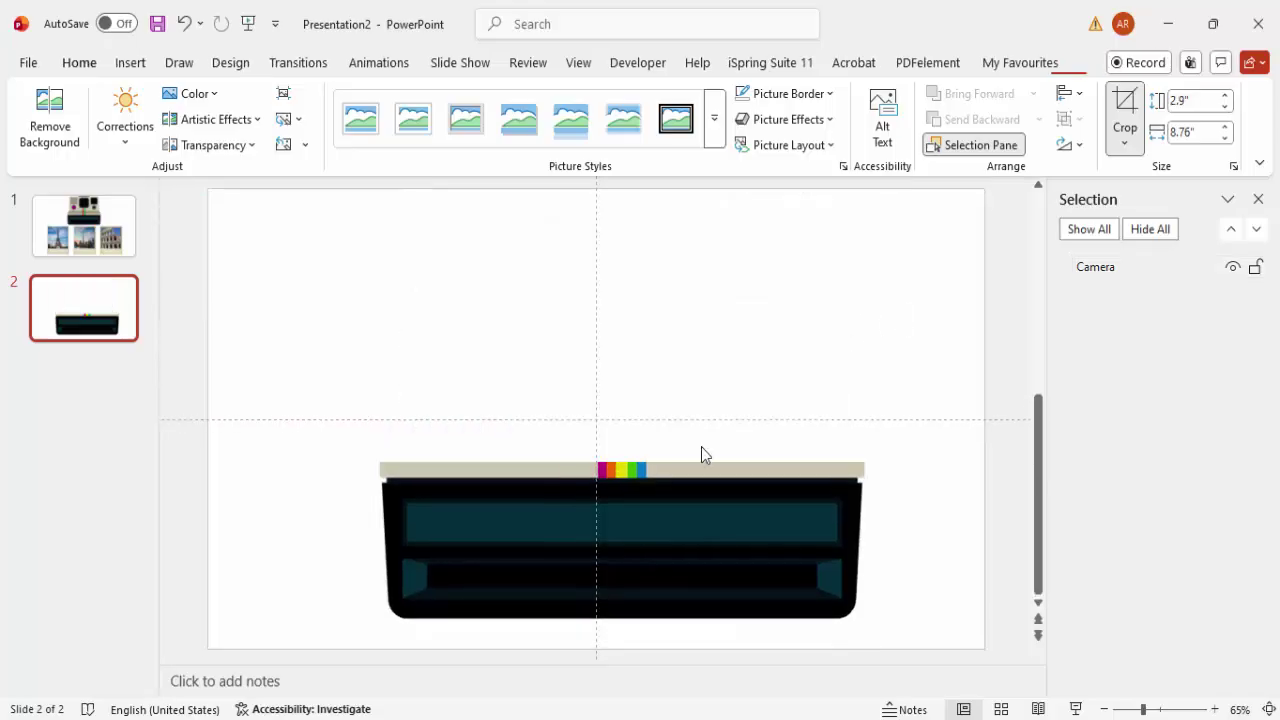
Resize and centre the slot strip at the slide top, with a duplicate placed below.
click(617, 508)
drag(617, 508, 603, 280)
drag(352, 193, 403, 220)
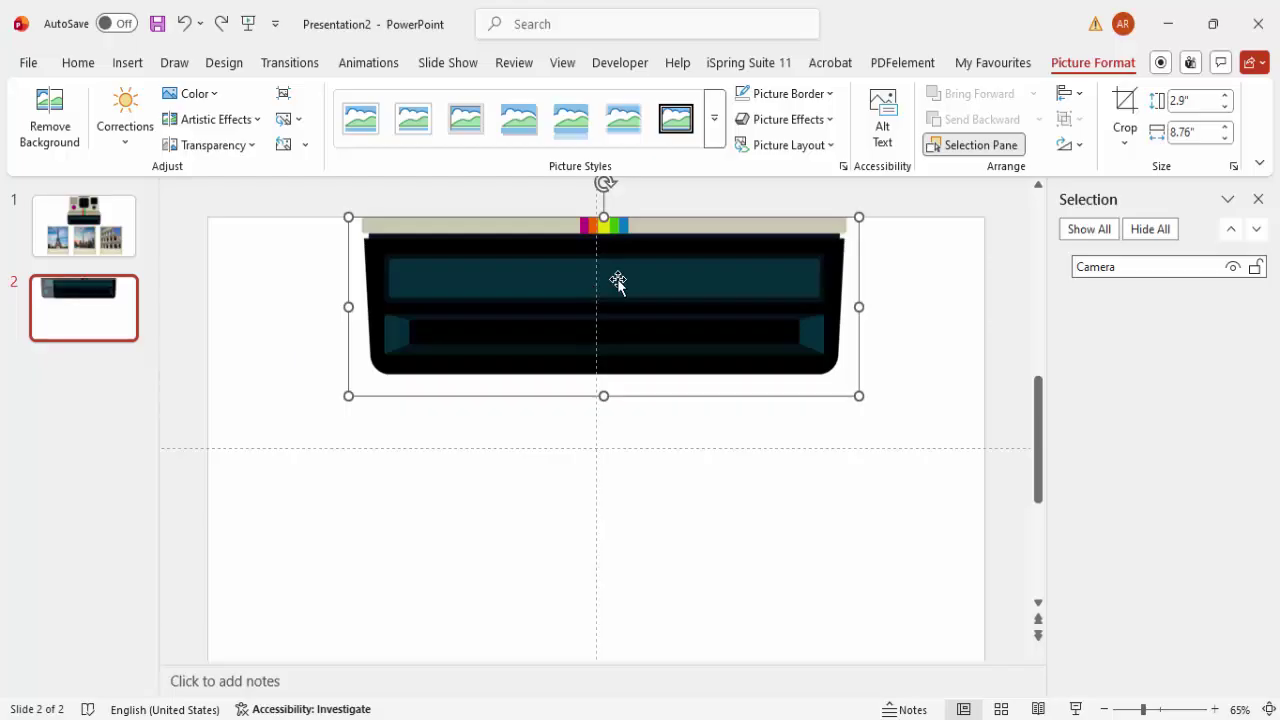
drag(654, 294, 666, 291)
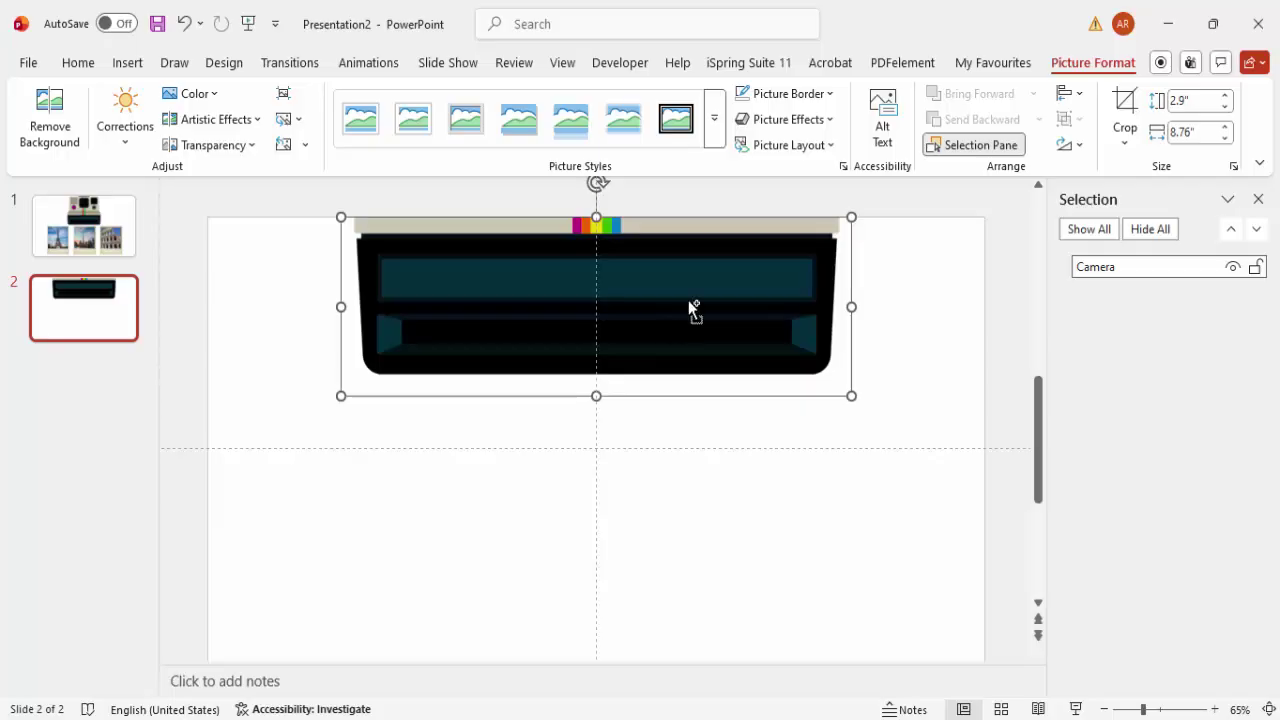
drag(688, 290, 683, 486)
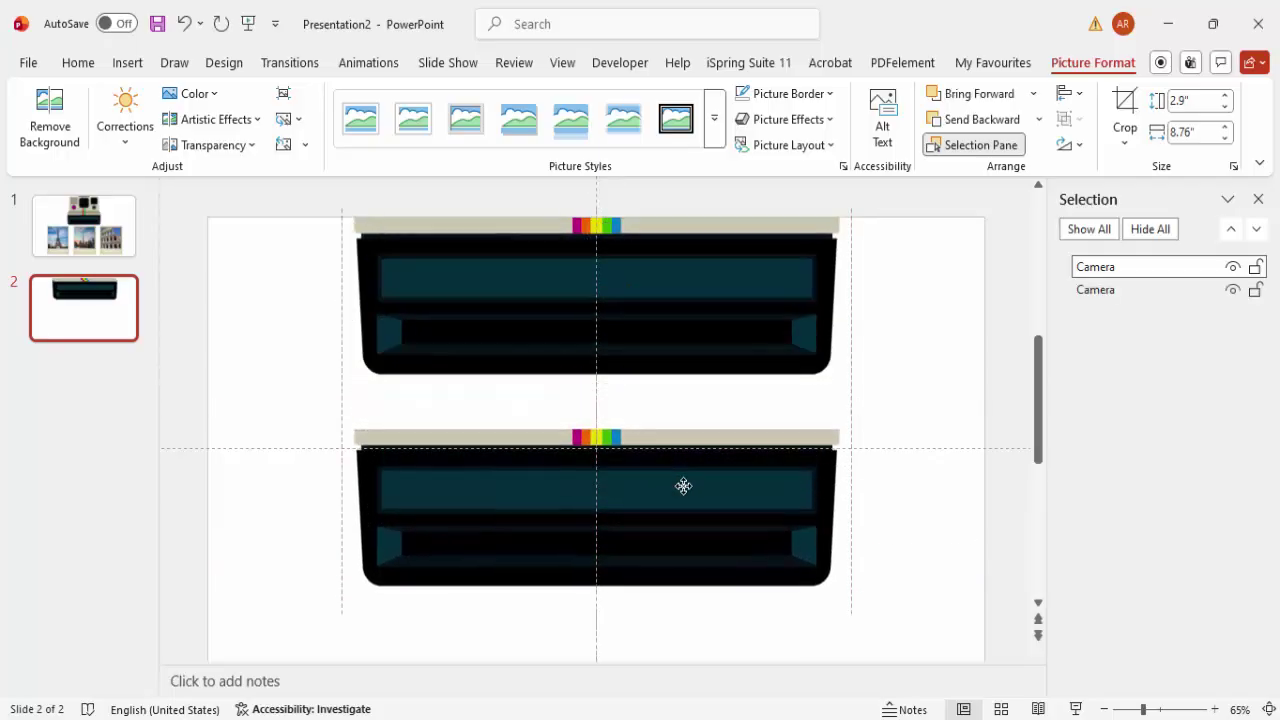
Crop the upper slot strip to keep only its top part.
click(657, 280)
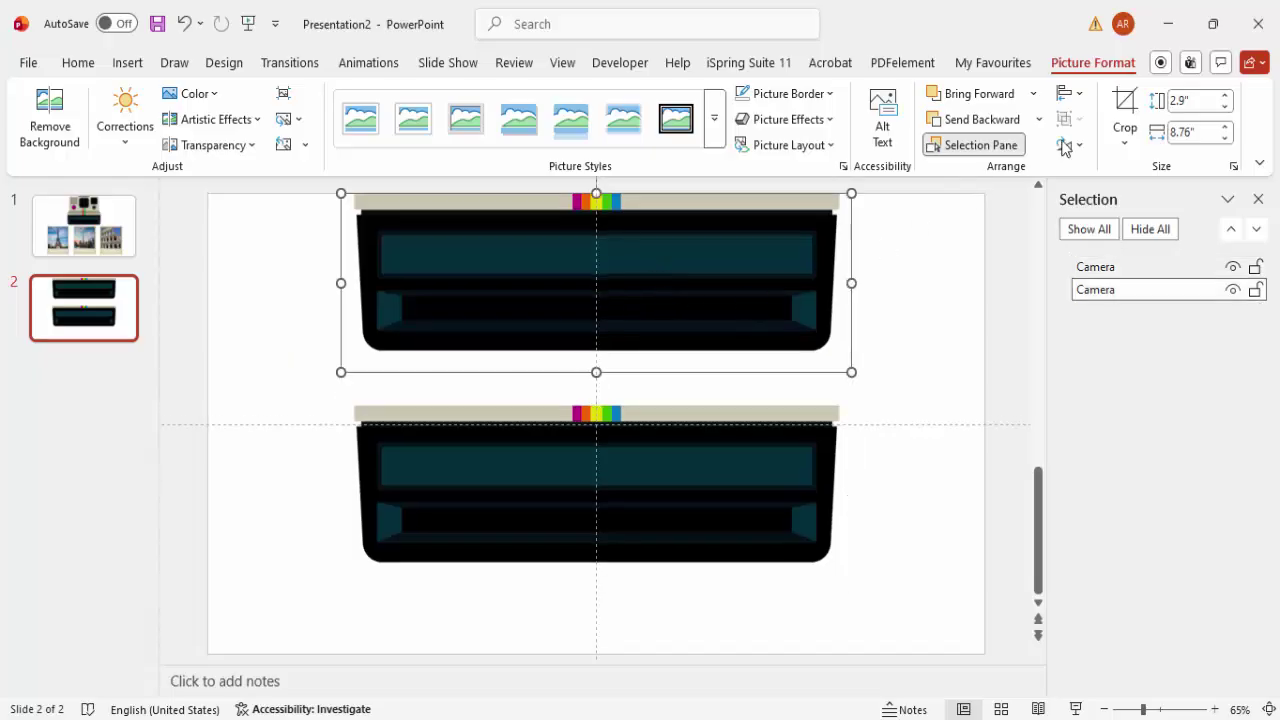
click(1122, 112)
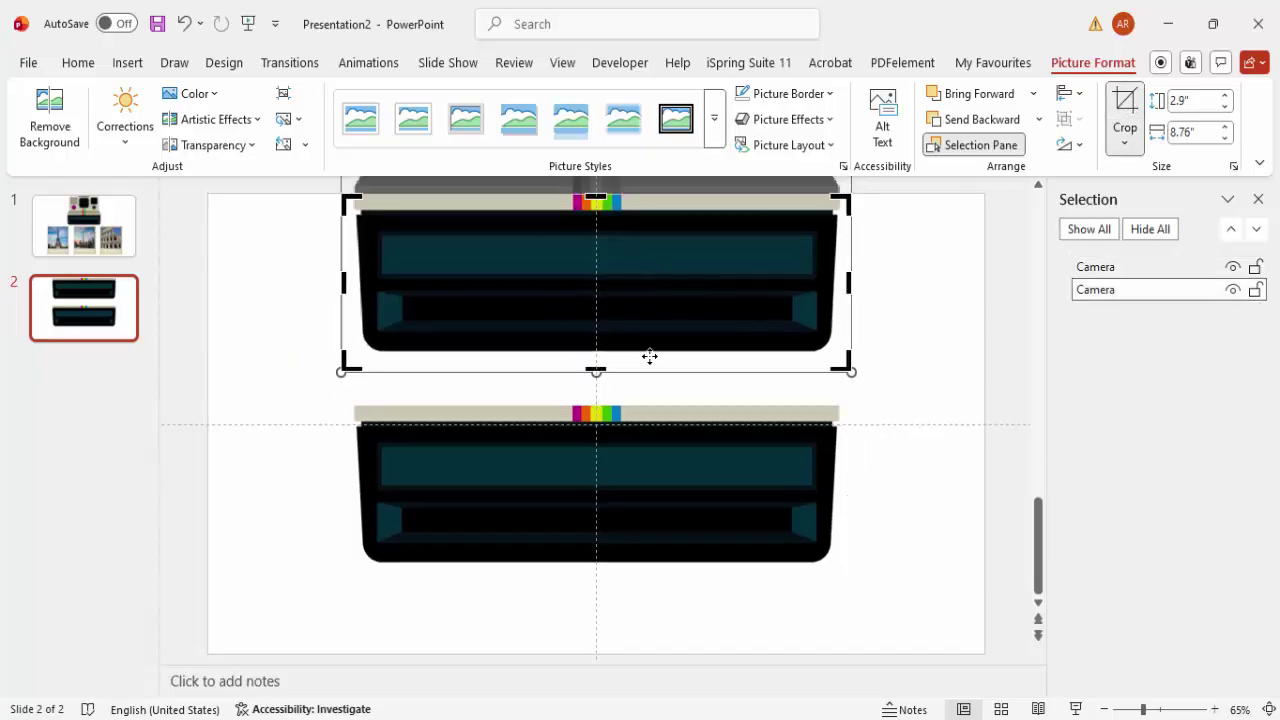
drag(596, 368, 608, 278)
click(902, 338)
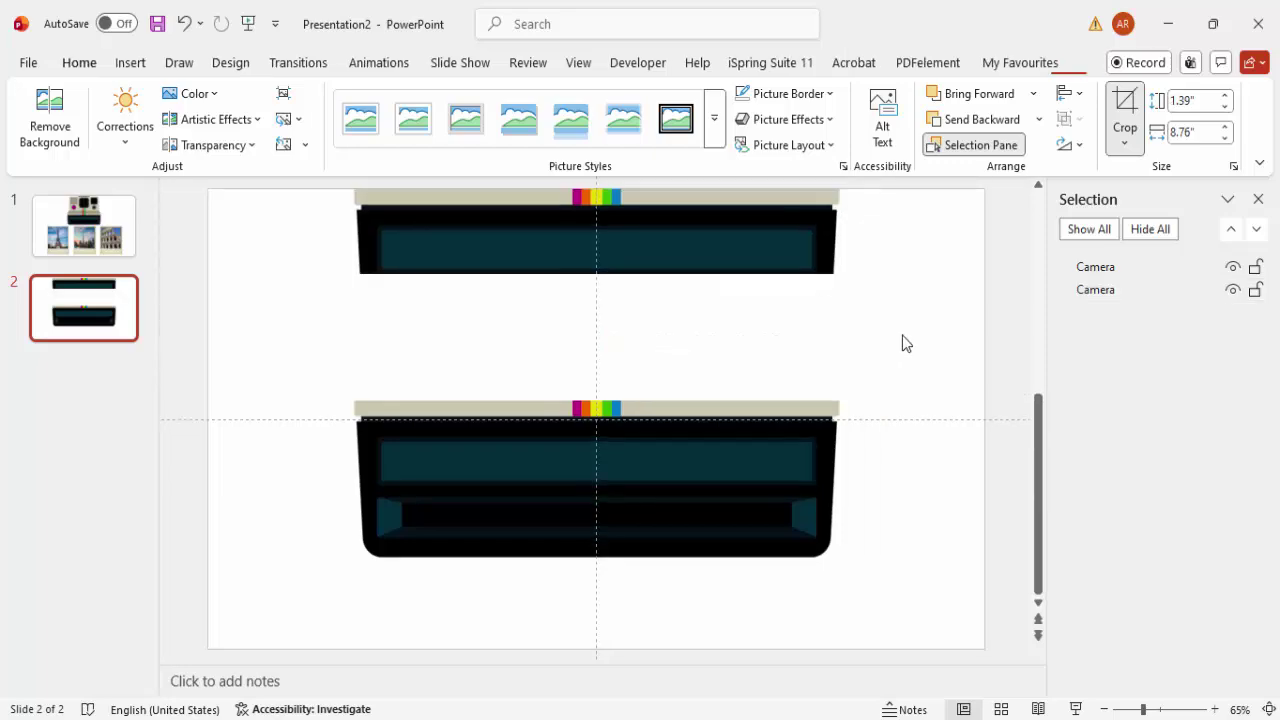
Move the lower copy up under the first and crop it to its bottom section, 1.52" tall.
drag(677, 491, 674, 283)
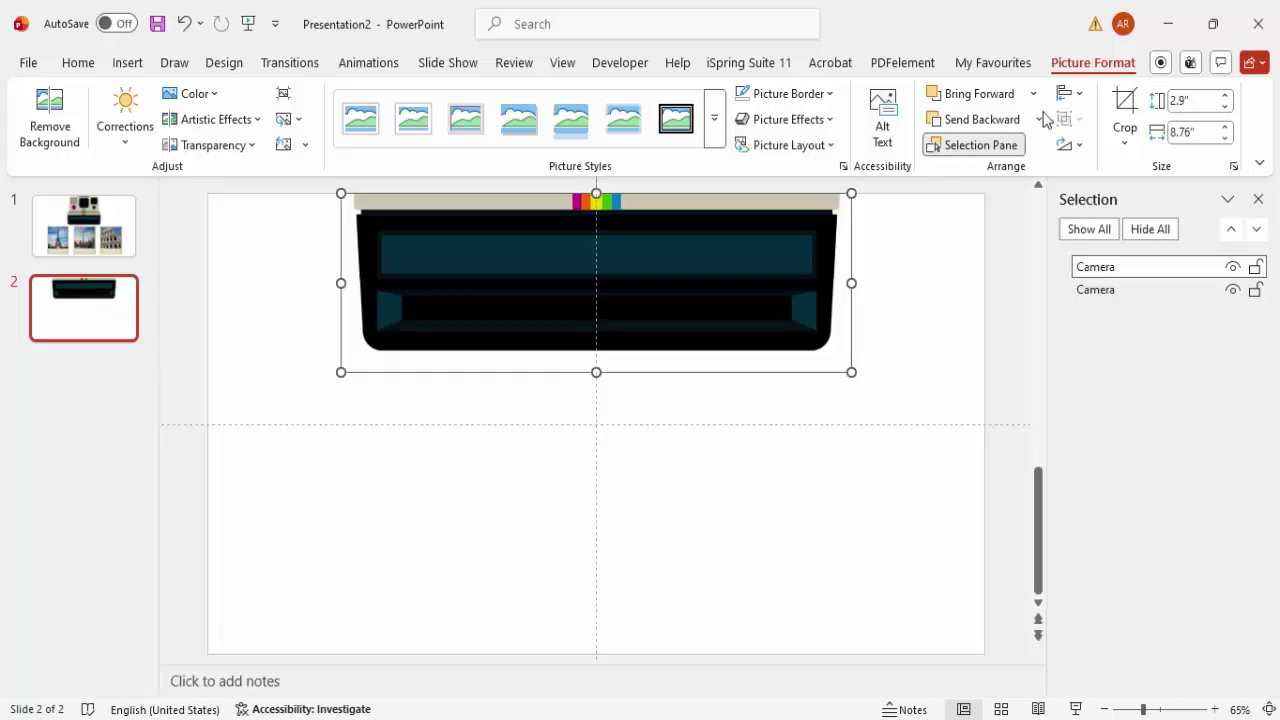
click(1127, 102)
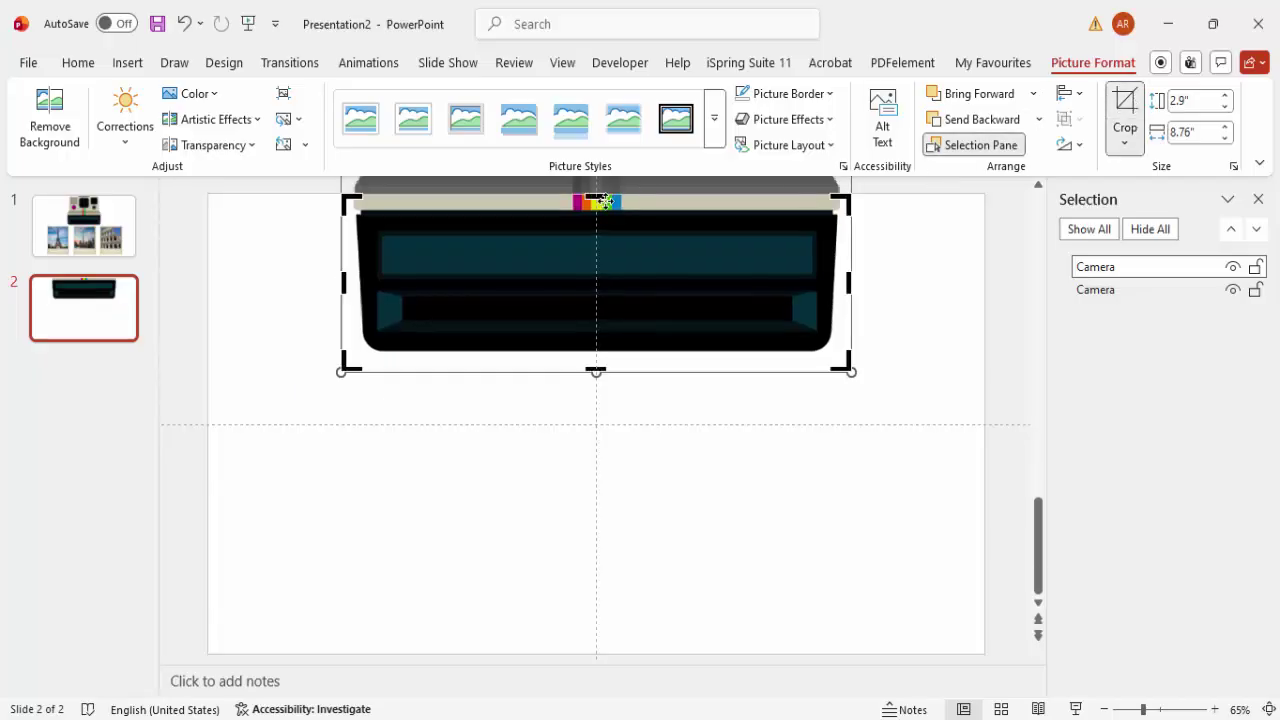
drag(596, 202, 582, 277)
click(648, 454)
click(667, 383)
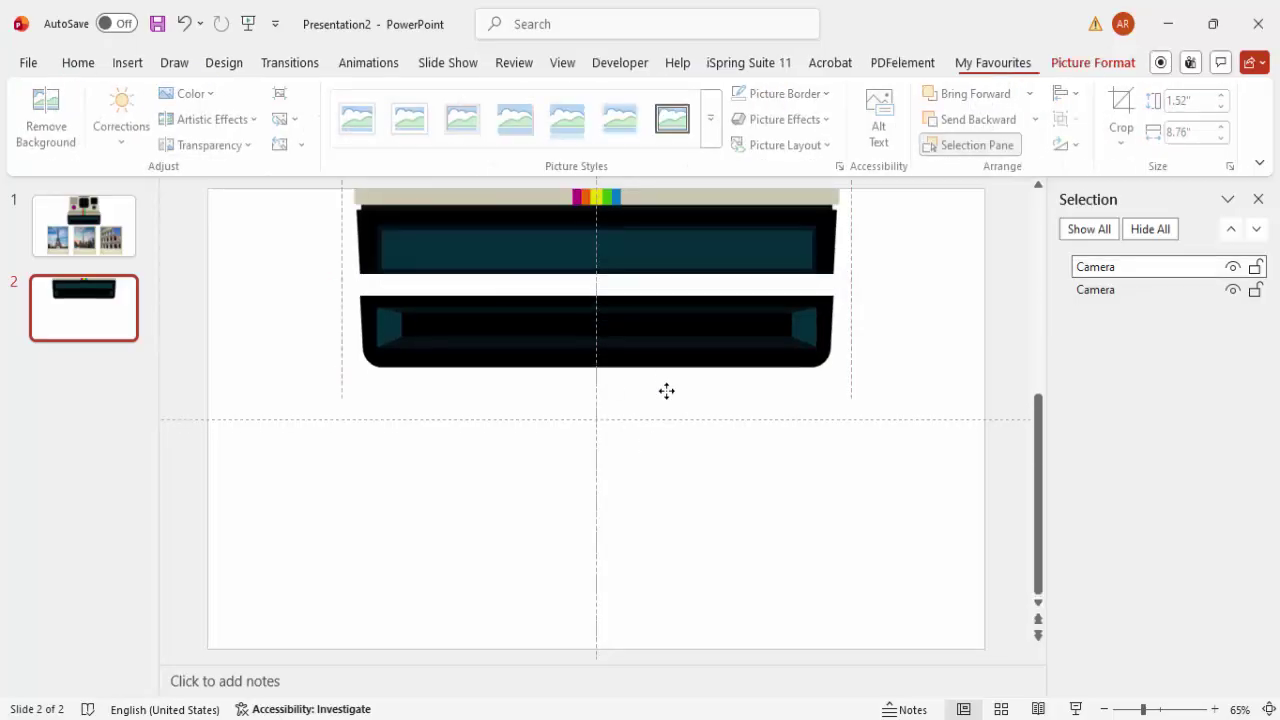